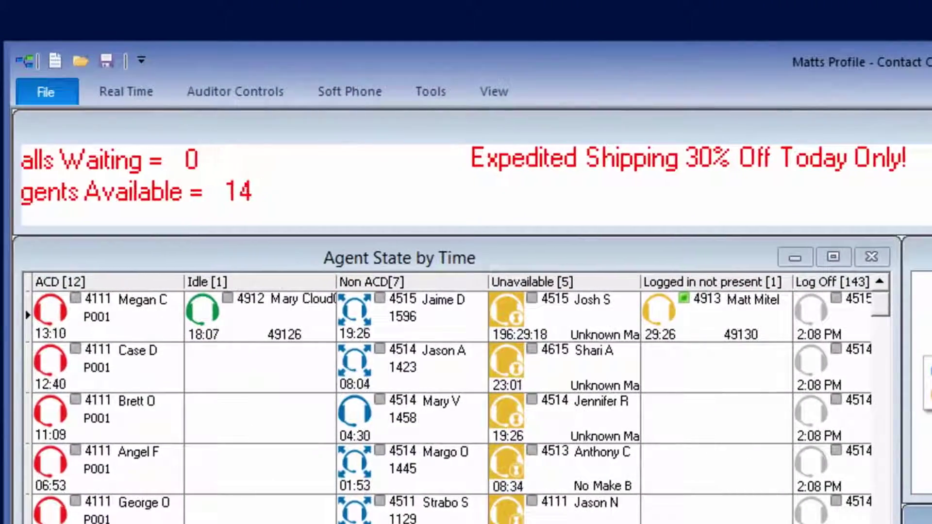
Switch Contact Center Client to the Real Time monitoring view
left_click(120, 91)
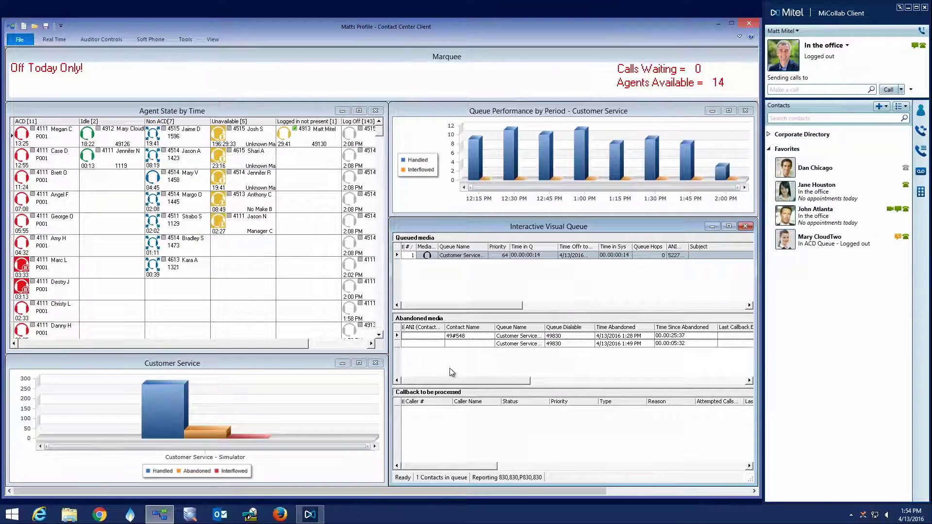
Add a Time in Queue alarm giving red font and a pop-up at 00:02:01+
right_click(451, 252)
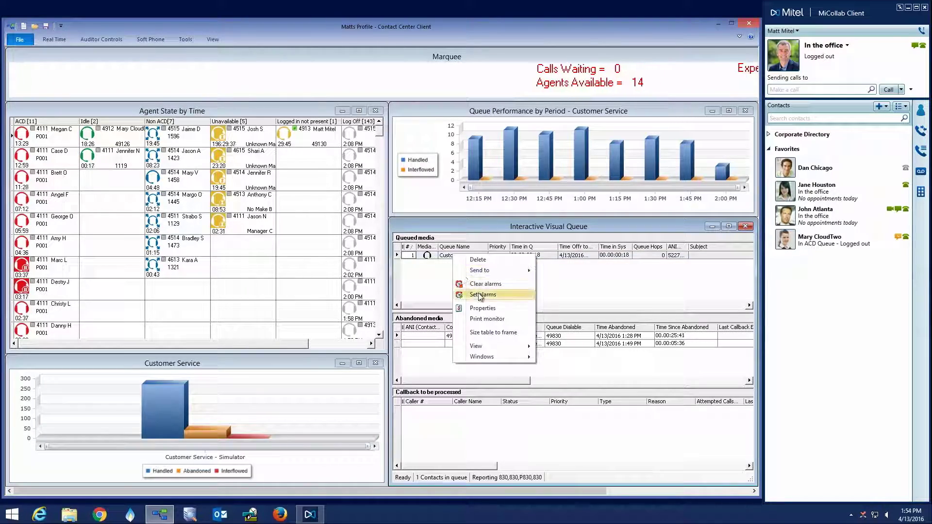
left_click(479, 293)
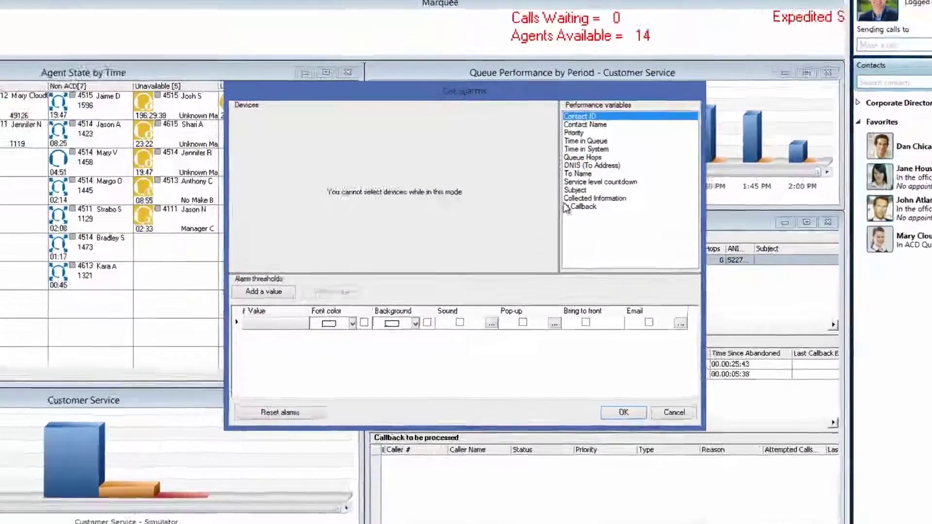
left_click(586, 141)
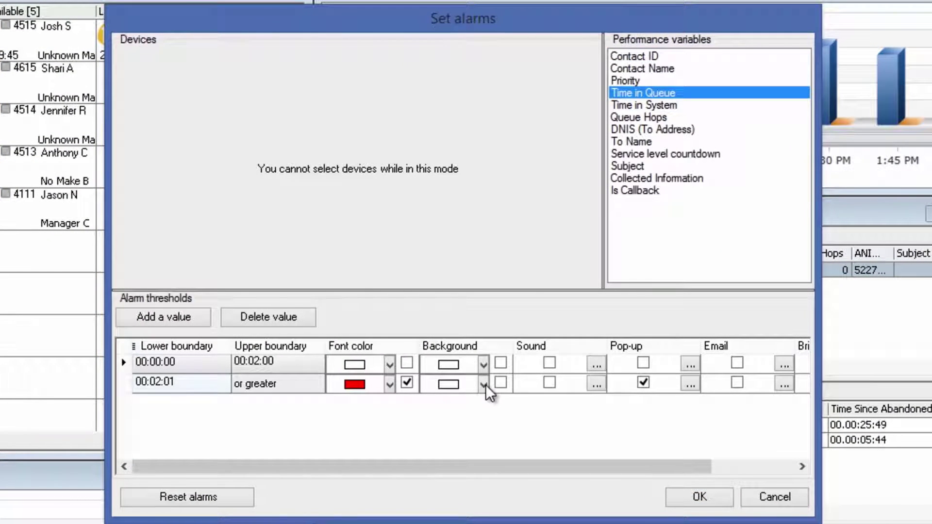
left_click(698, 496)
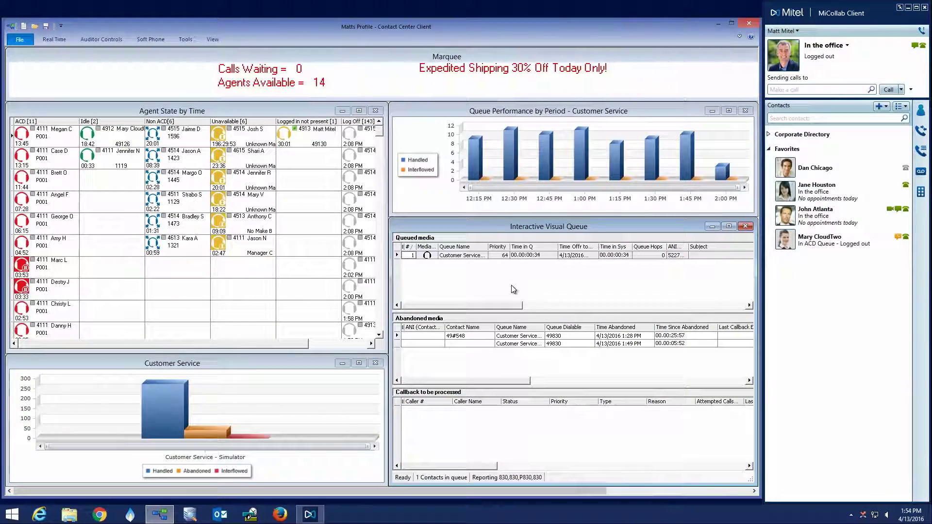
Send the queued Customer Service call to queue P001
left_click(349, 158)
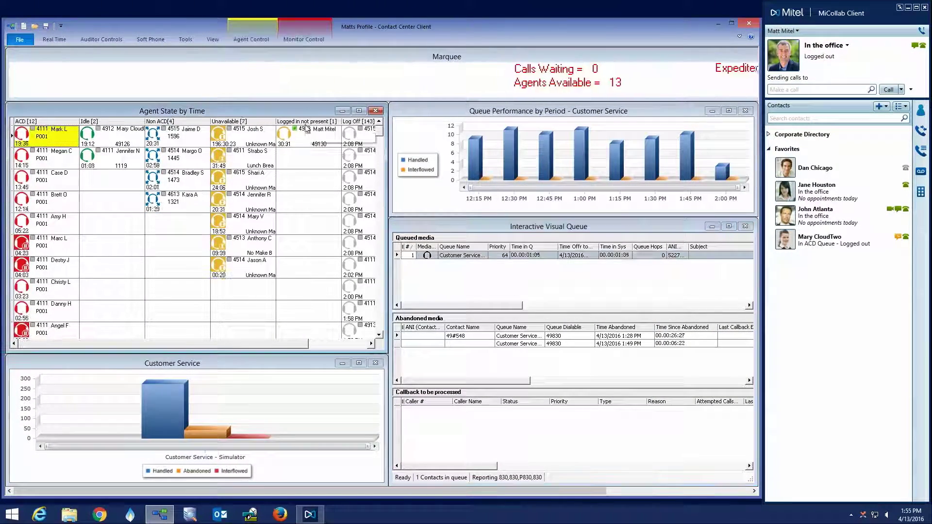
right_click(451, 256)
mouse_move(478, 271)
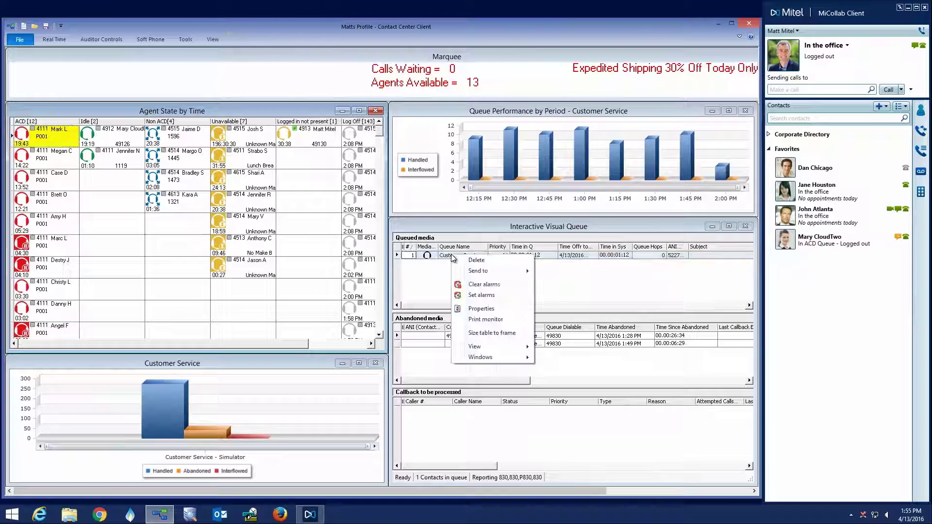
left_click(559, 294)
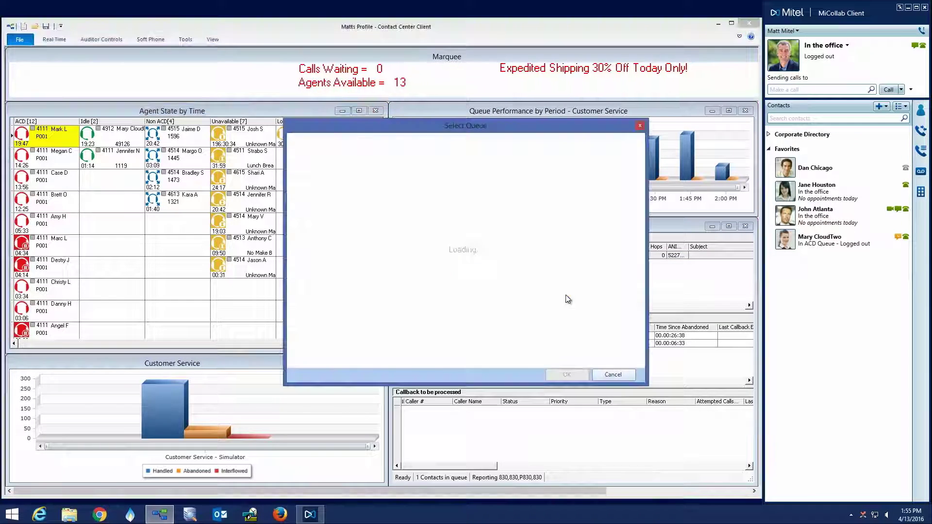
left_click(301, 174)
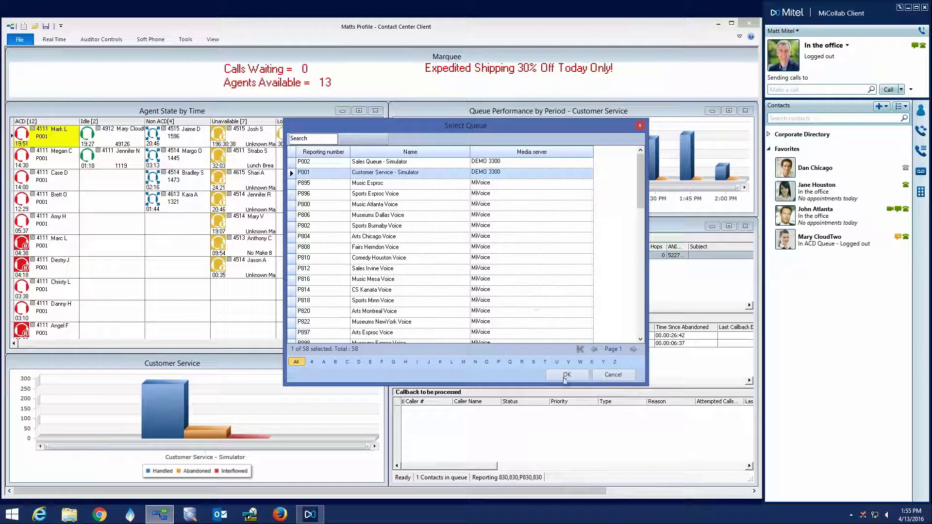
left_click(567, 374)
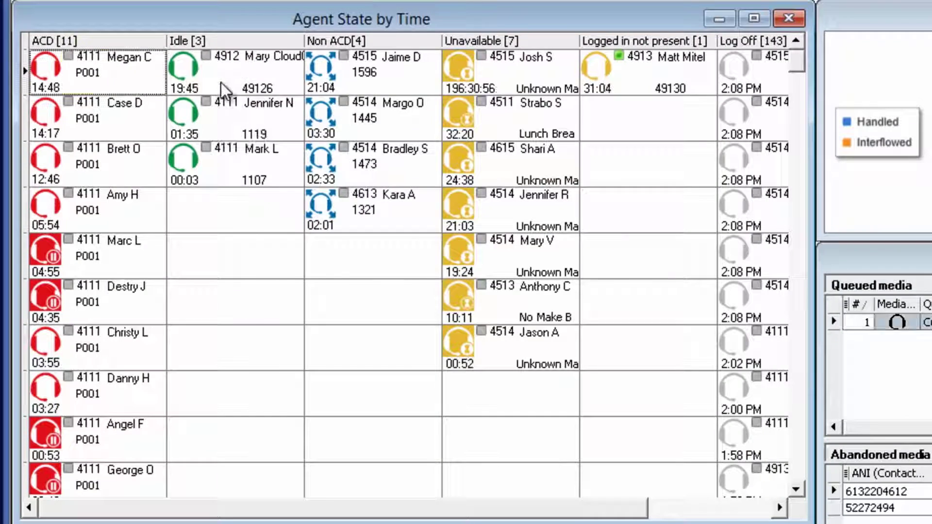
Make an idle agent busy for 2 : Manager Coaching and message her about the last call
right_click(105, 142)
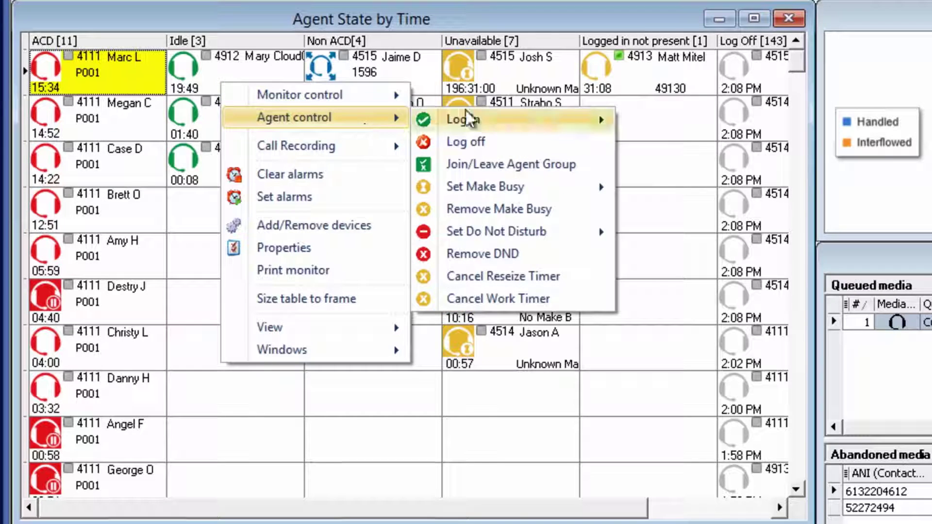
mouse_move(294, 118)
mouse_move(485, 186)
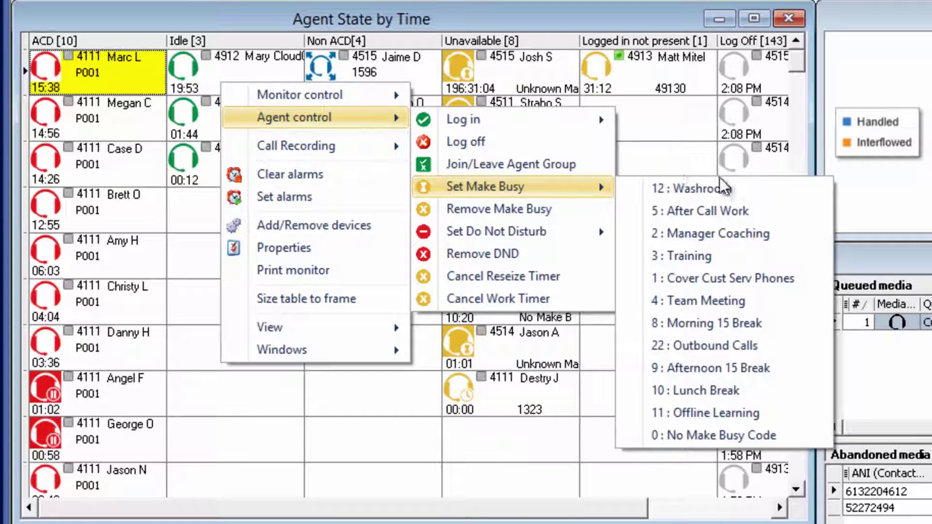
left_click(798, 236)
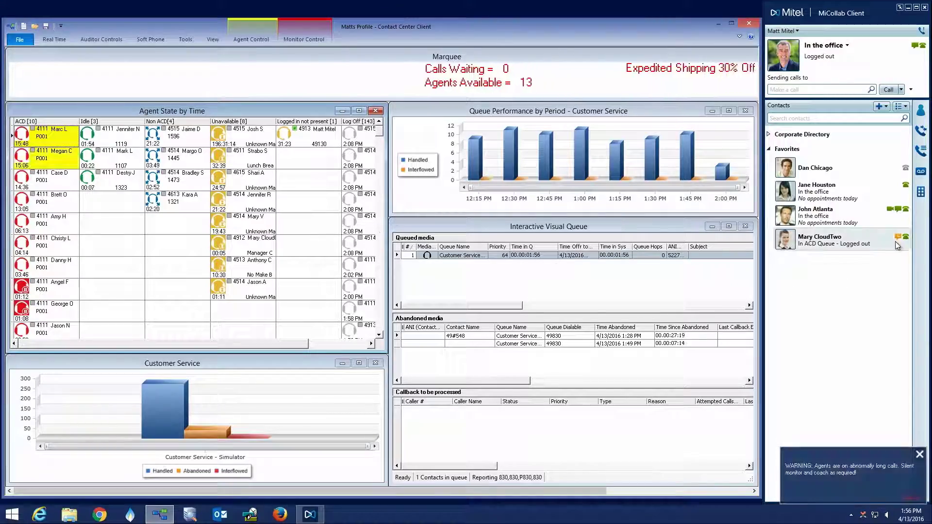
type("Hi Mary, I just removed you from the qu")
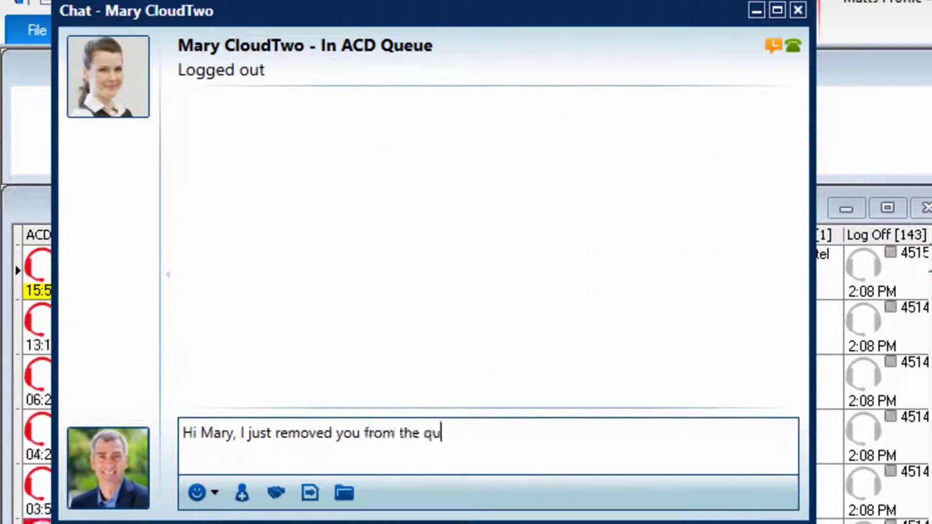
type("eue. Can you please come discuss the last call you were just on with me")
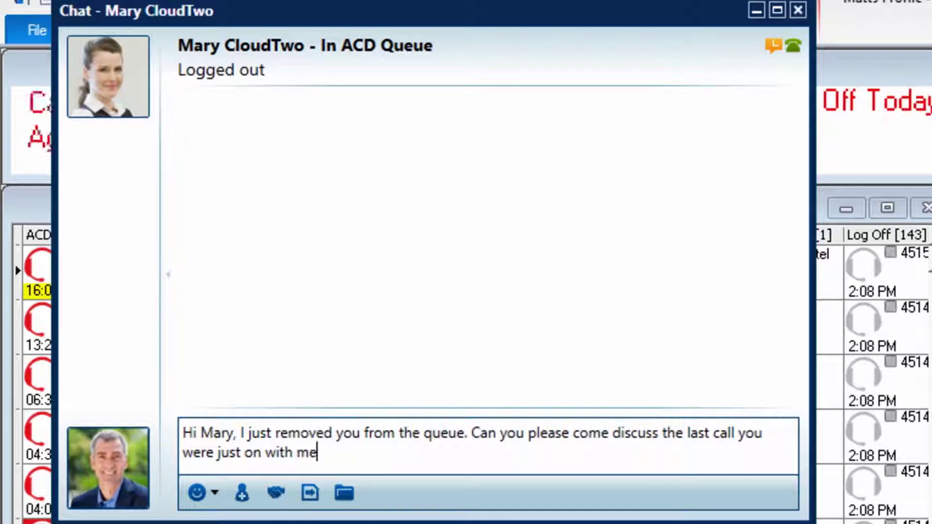
type(" in my office? Thanks!")
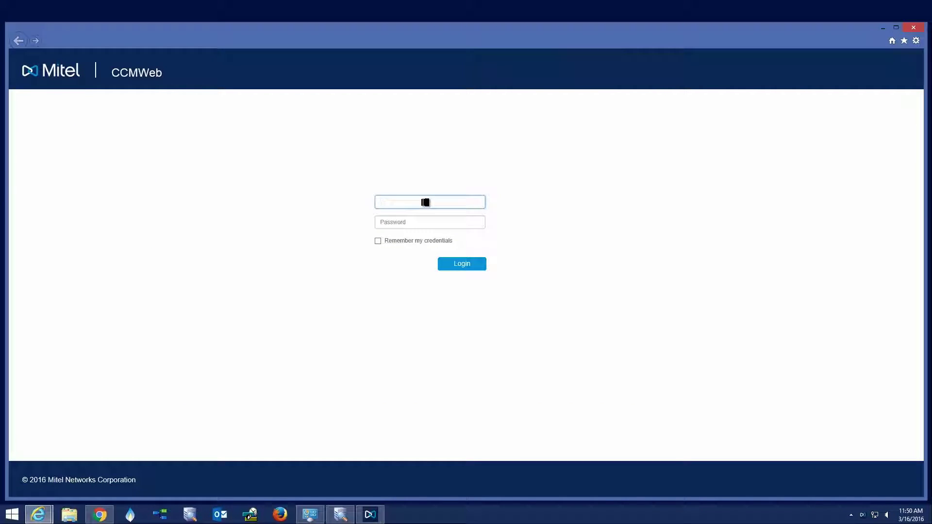
type("matt")
Log in to CCMWeb with the saved username and password
key("Down")
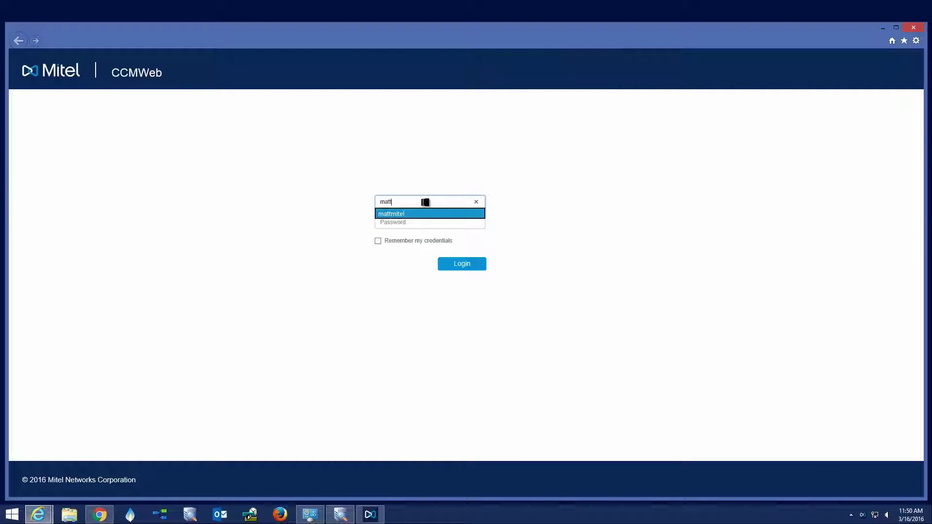
key("Return")
key("Tab")
key("Tab")
key("Tab")
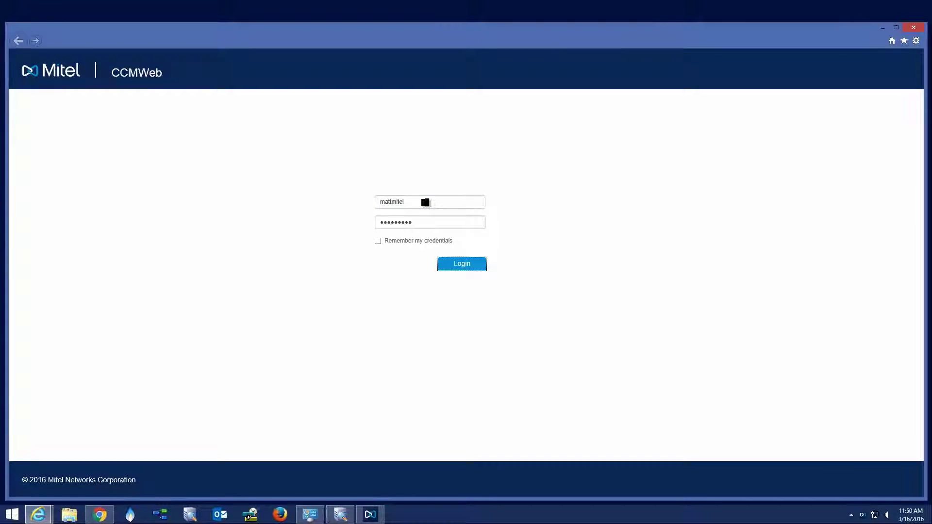
key("Return")
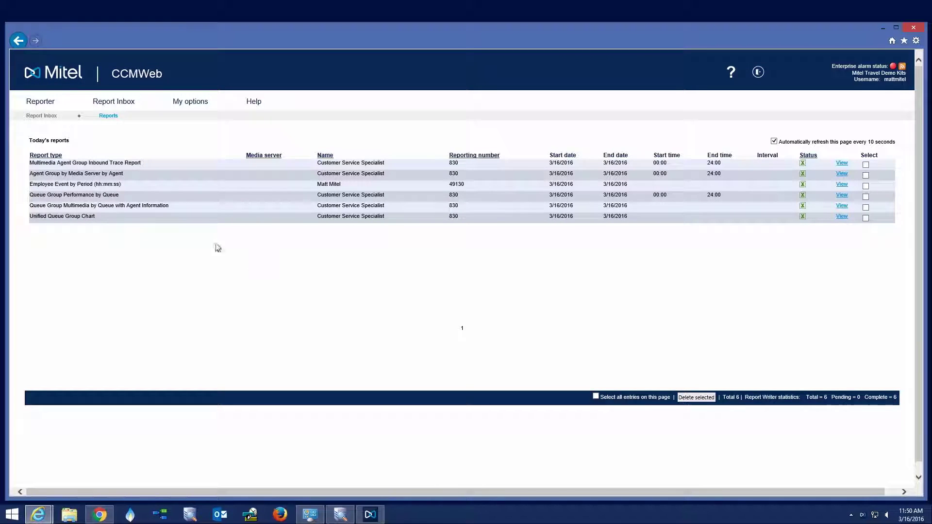
mouse_move(40, 101)
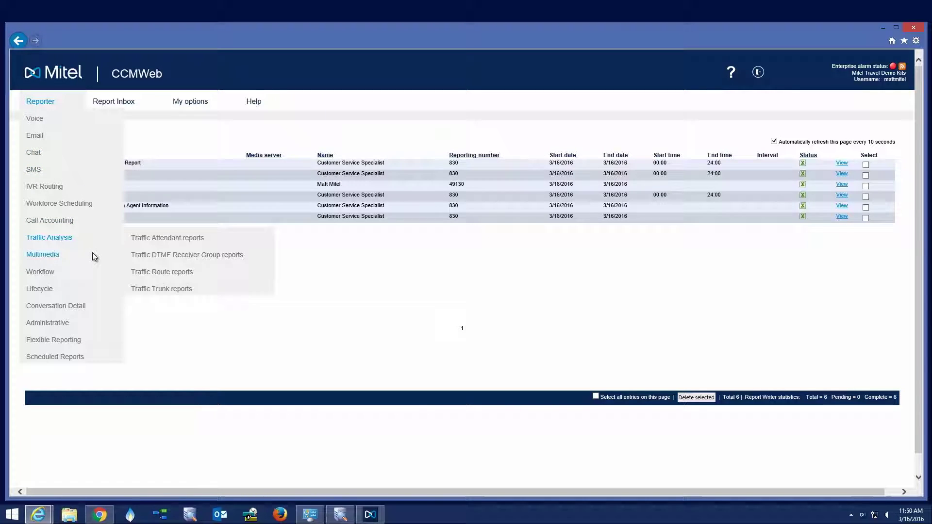
mouse_move(42, 254)
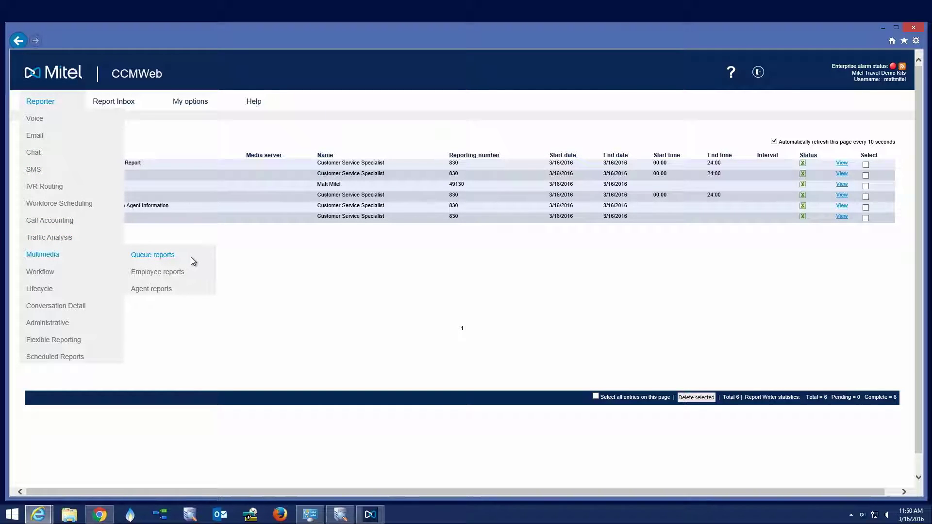
Generate a multimedia Unified Queue Group Chart report for 2 - Customer Service (Sim)
left_click(152, 255)
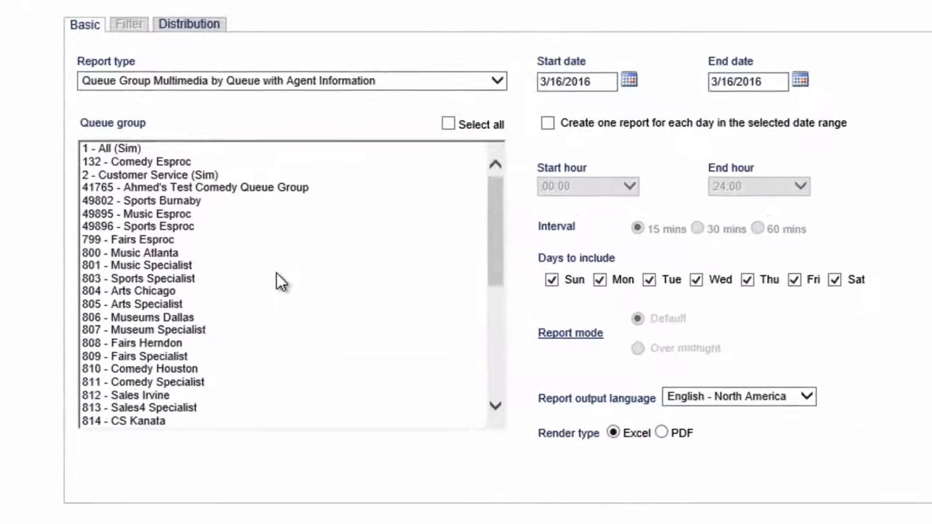
left_click(457, 78)
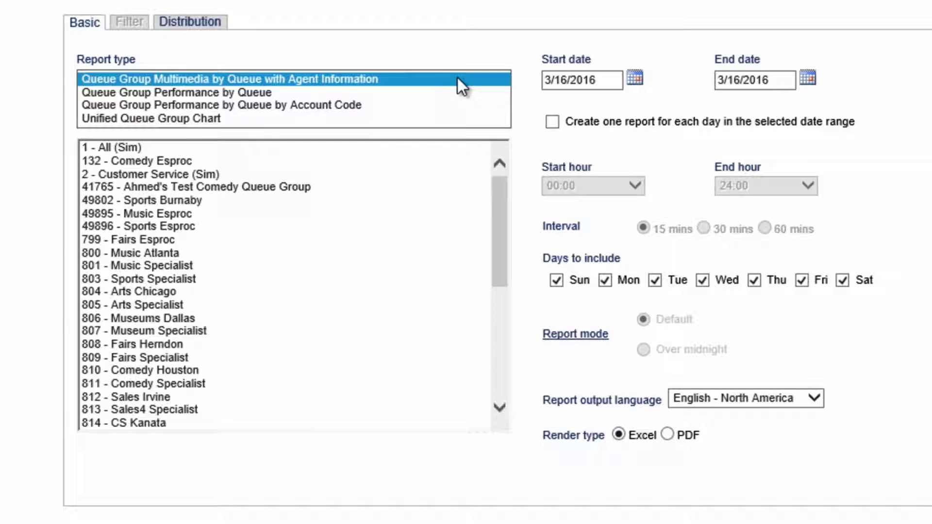
left_click(433, 118)
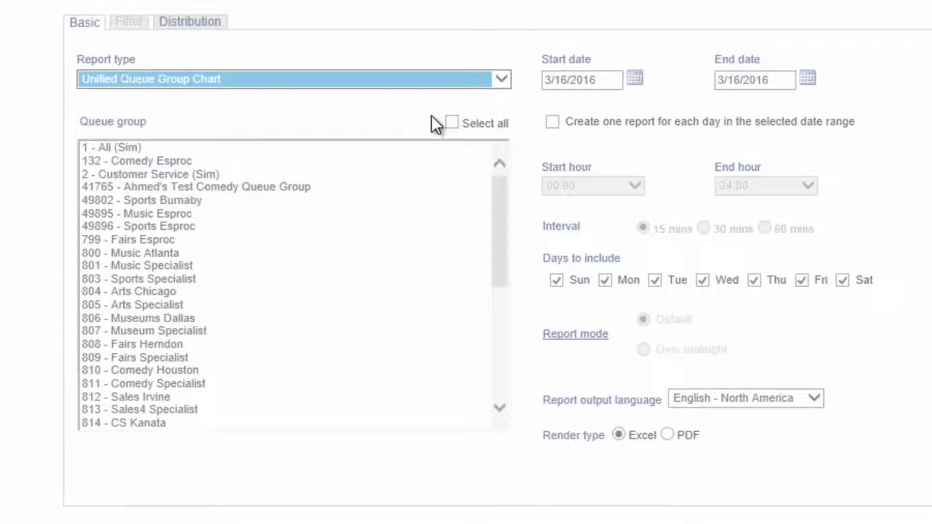
left_click(208, 174)
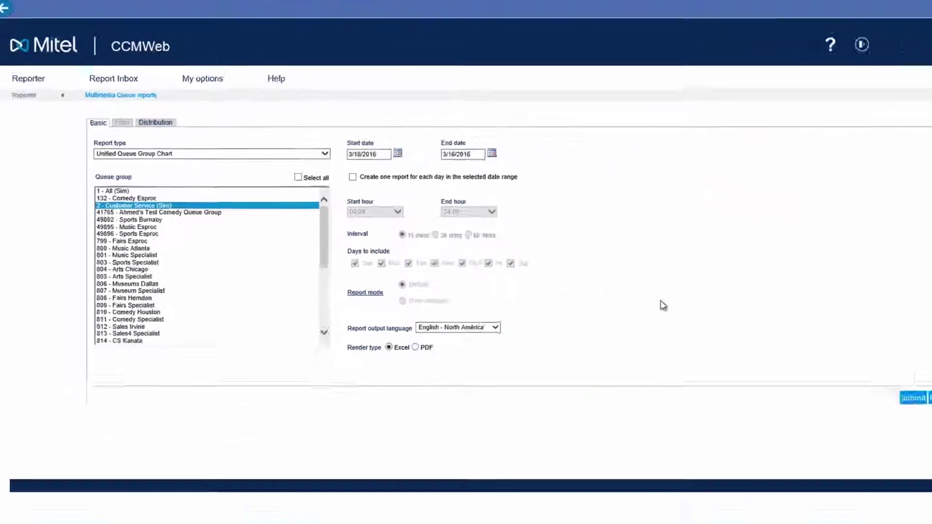
left_click(915, 395)
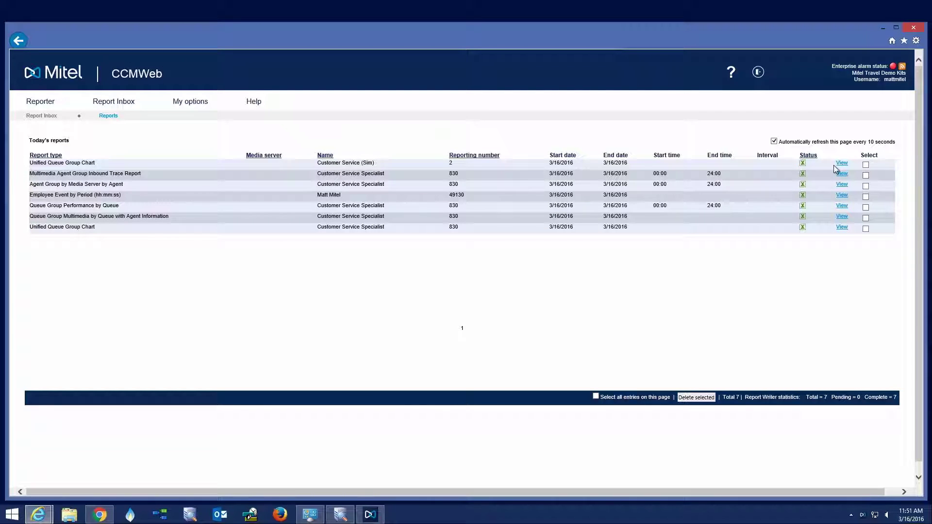
Review the Unified Queue Group Chart in Excel, then open the Inbound Trace Report there
left_click(837, 164)
left_click(586, 485)
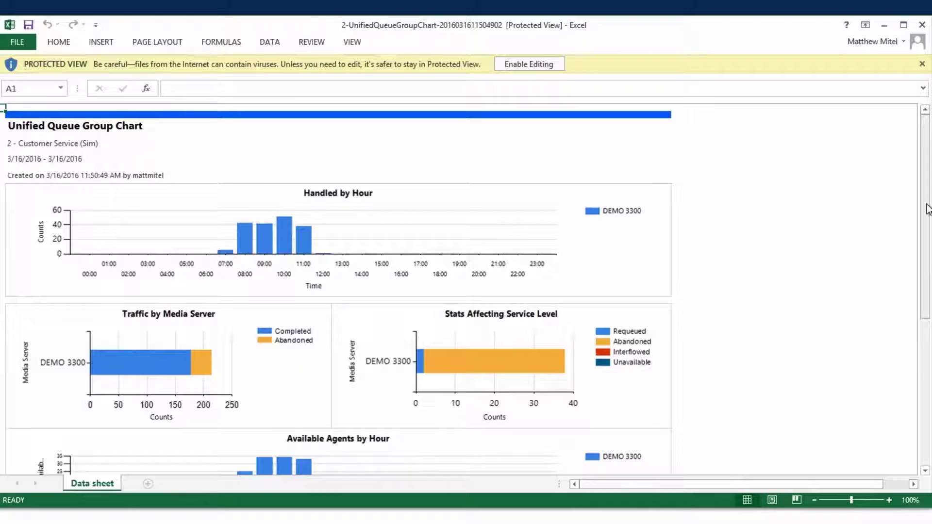
left_click_drag(928, 209, 929, 361)
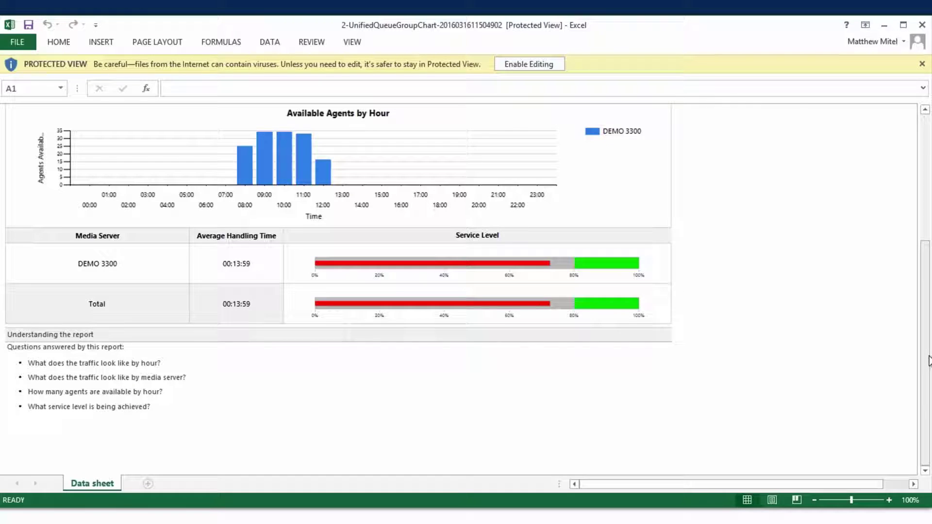
left_click(921, 25)
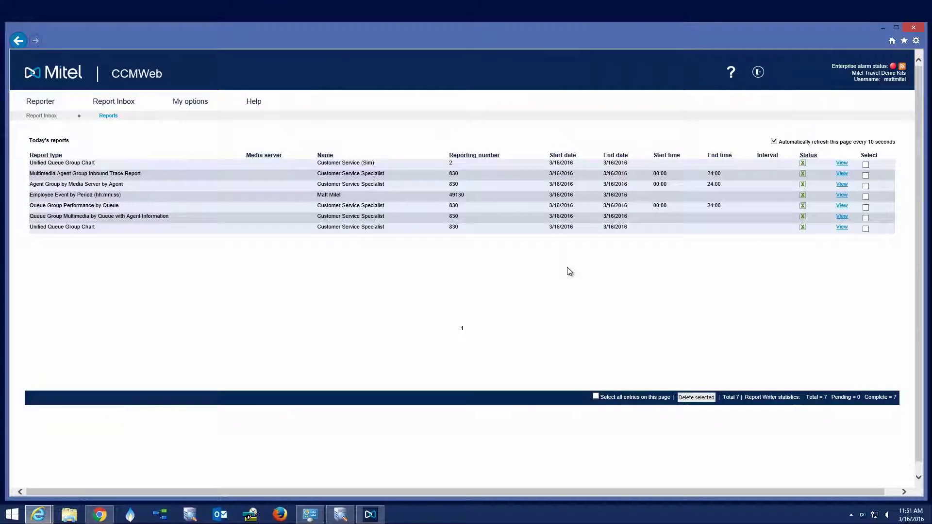
left_click(842, 176)
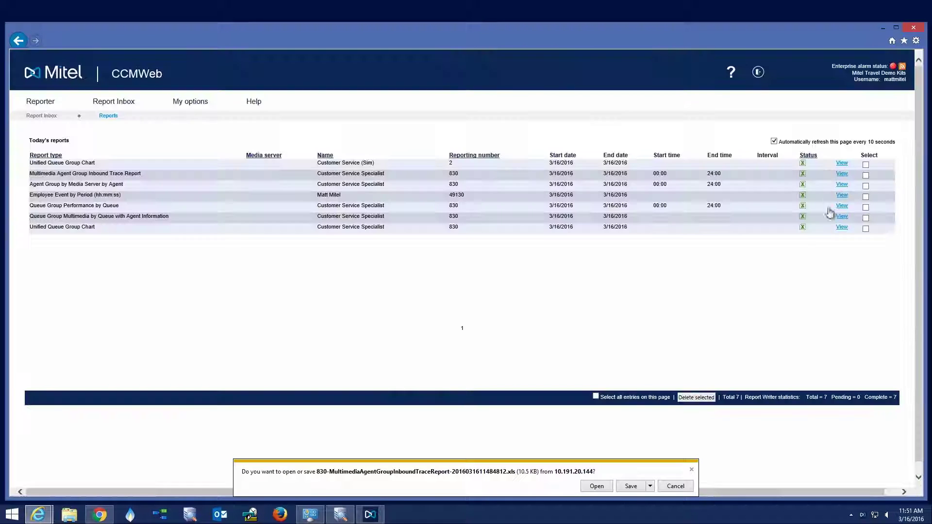
left_click(593, 486)
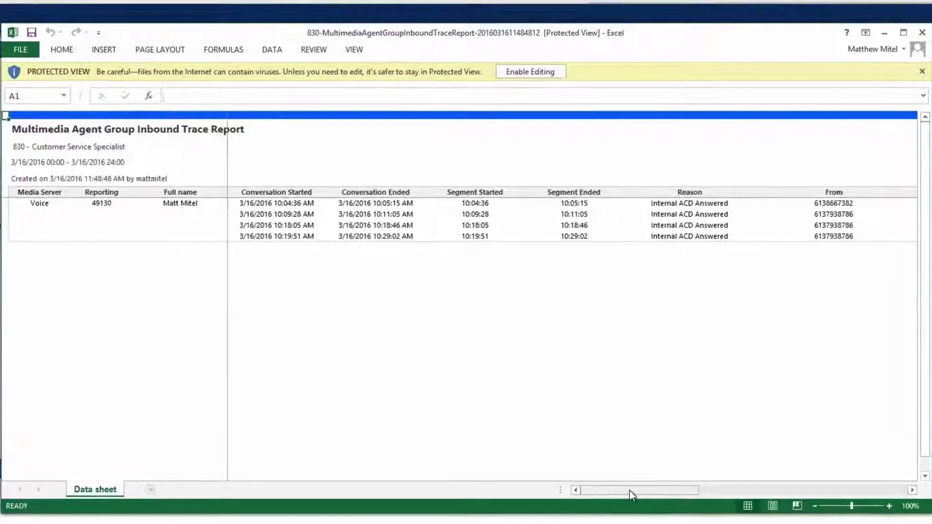